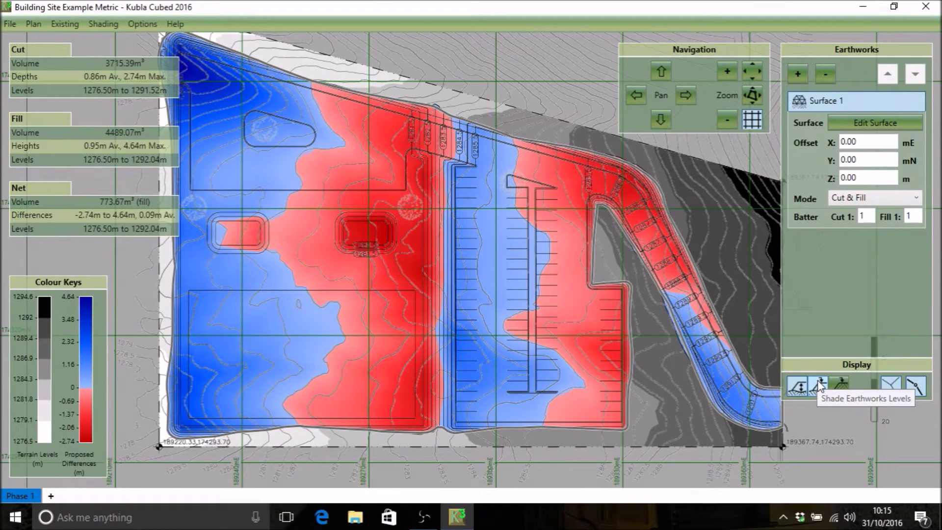
Compare the earthworks levels shading with the existing terrain shading on the plan, and return to the cut and fill differences shading
left_click(819, 386)
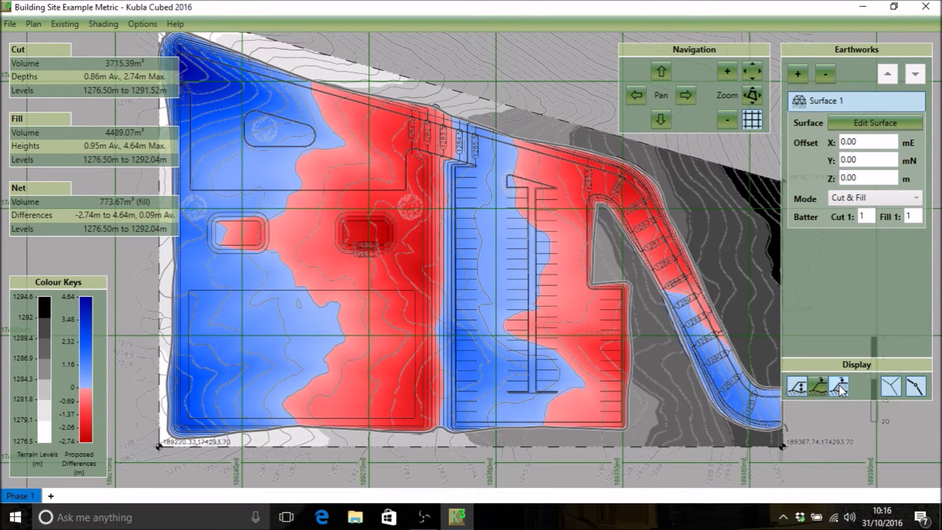
left_click(839, 385)
left_click(820, 386)
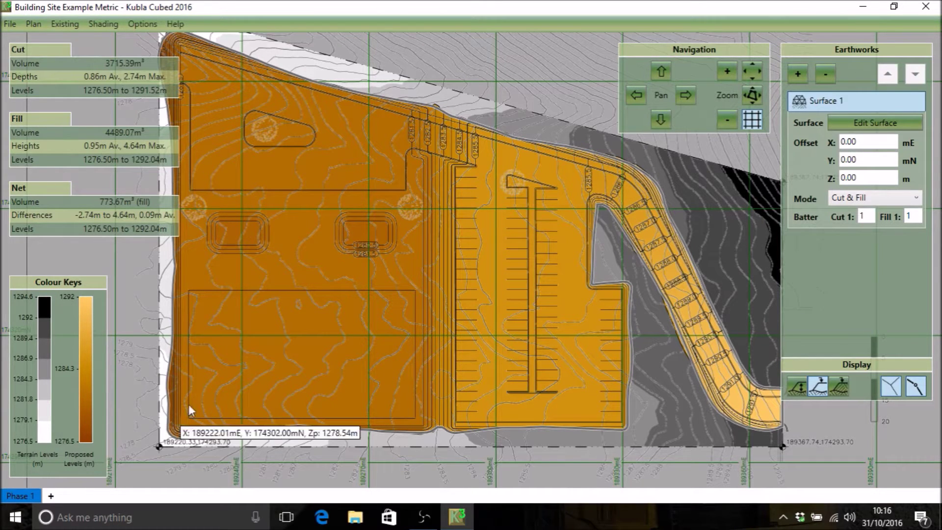
left_click(841, 385)
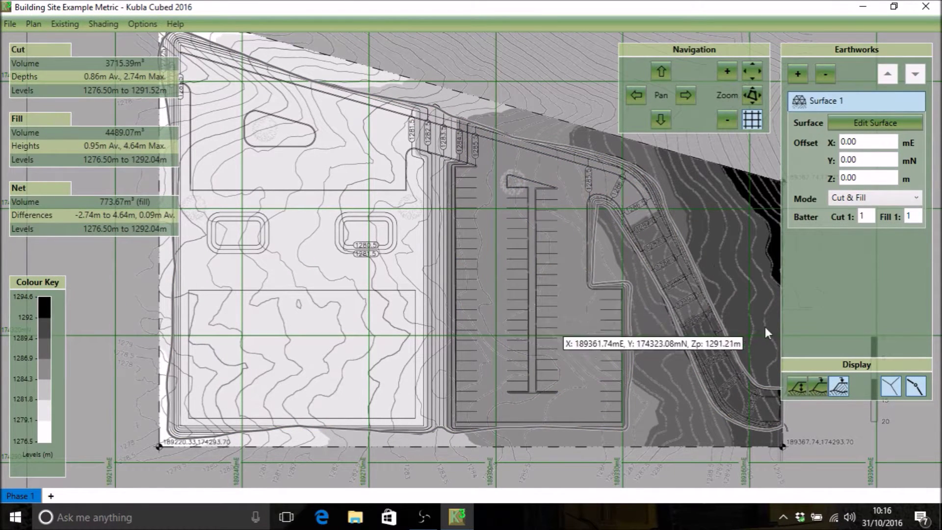
left_click(797, 386)
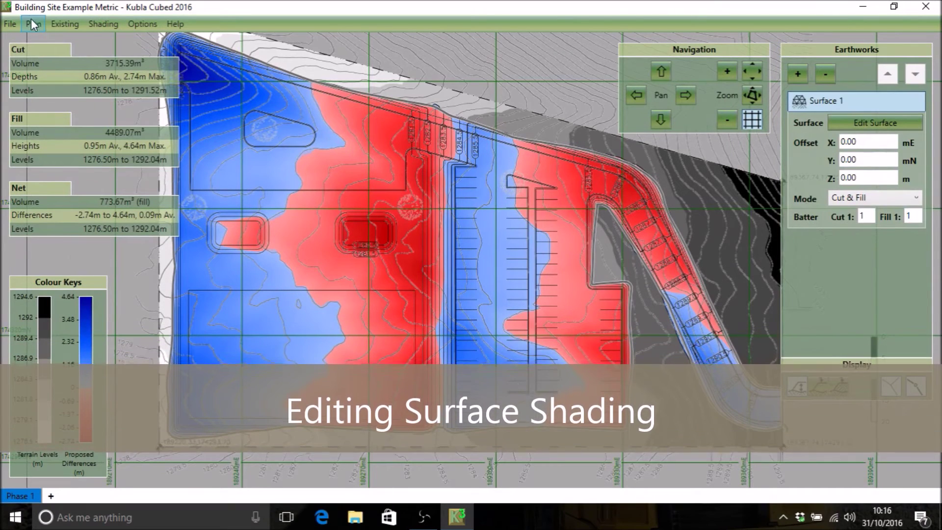
Open the shading settings for Earthworks Differences and position the dialog so part of the plan stays visible
left_click(102, 23)
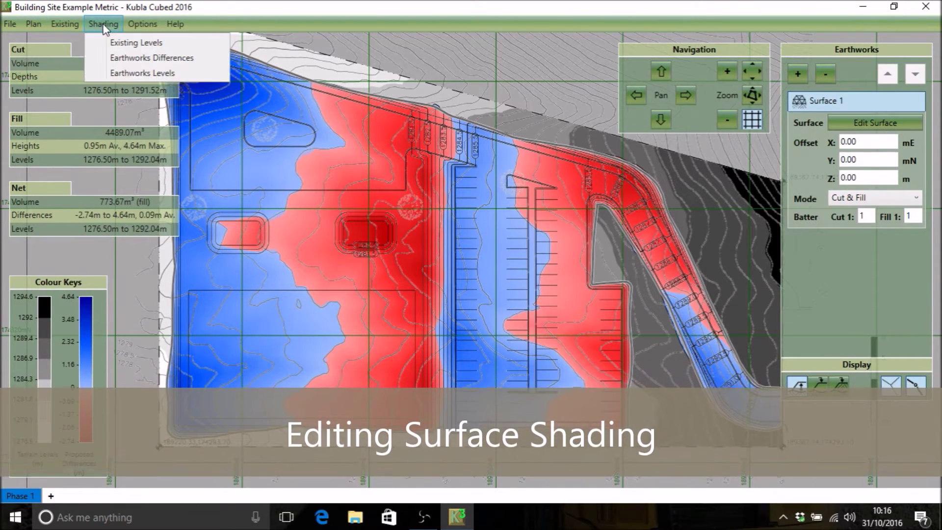
left_click(141, 58)
left_click_drag(560, 37, 505, 36)
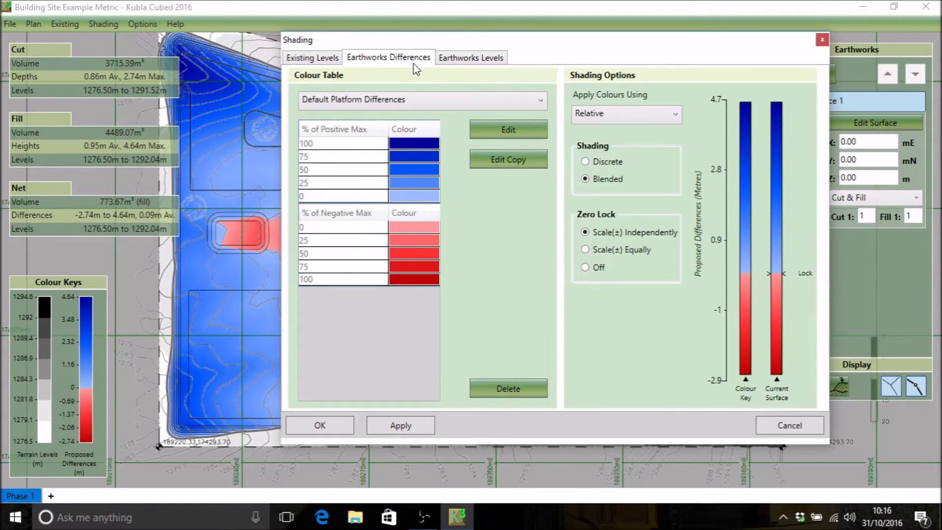
left_click_drag(453, 42, 511, 43)
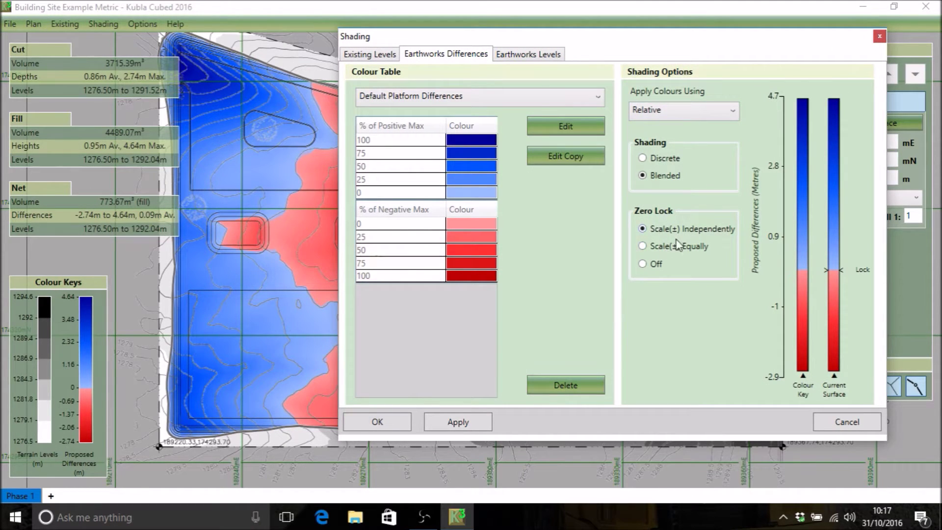
Choose the Rainbow colour table for the earthworks differences and apply it to the plan
left_click(458, 99)
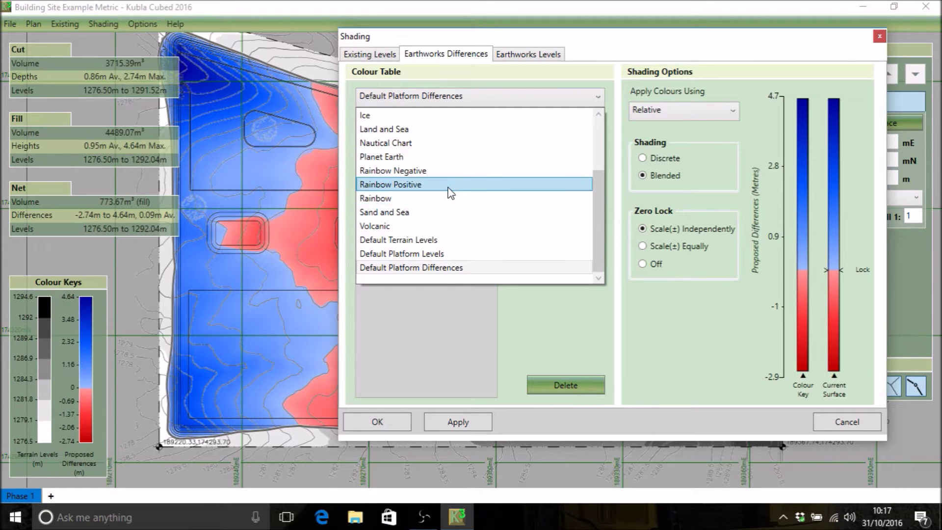
left_click(427, 198)
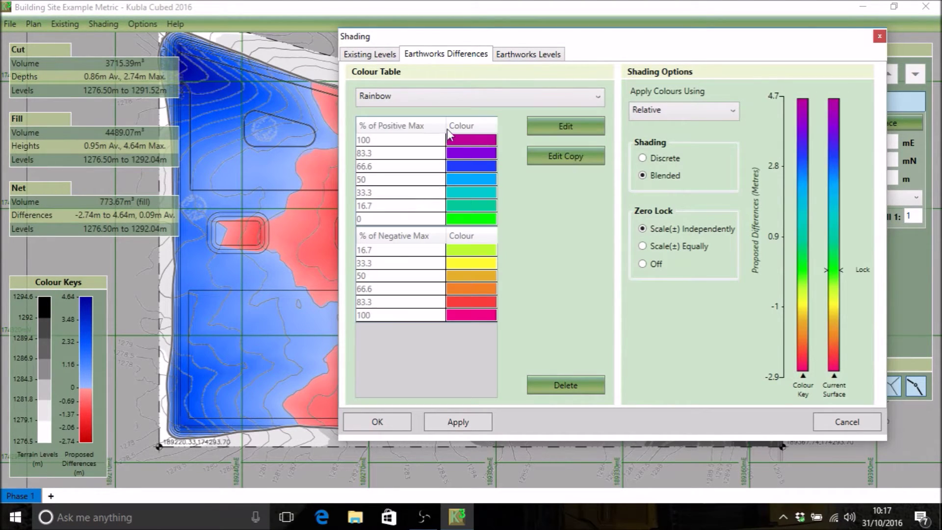
left_click(441, 98)
left_click(441, 98)
left_click(475, 420)
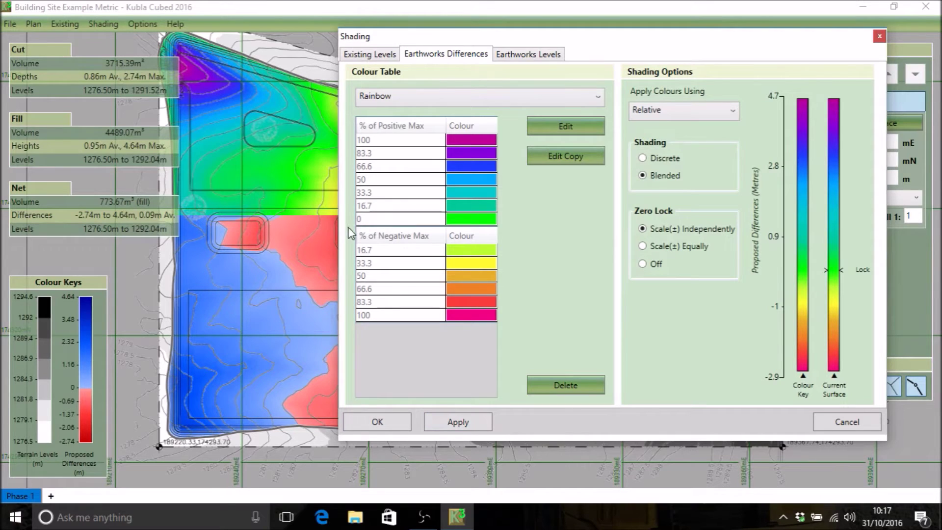
left_click(320, 142)
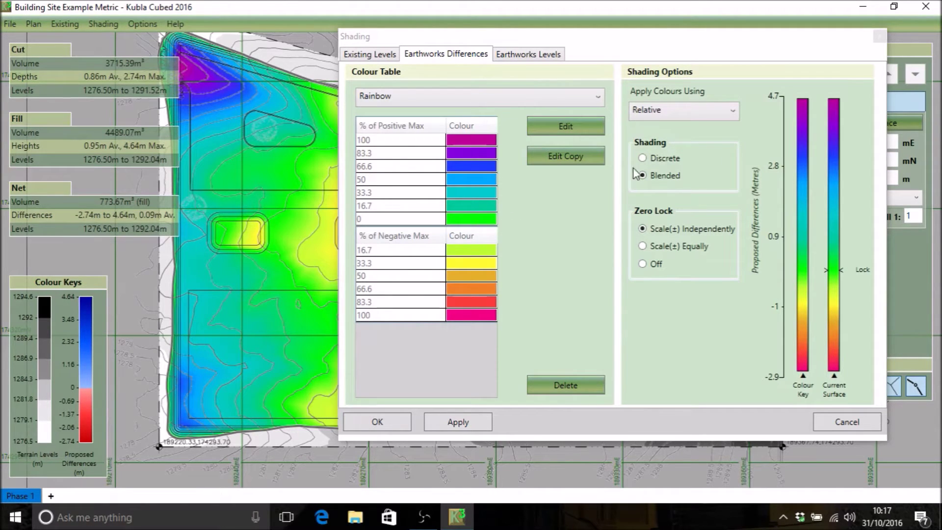
Set the earthworks differences shading to Discrete, apply it, and inspect the colour bands on the plan
left_click(649, 159)
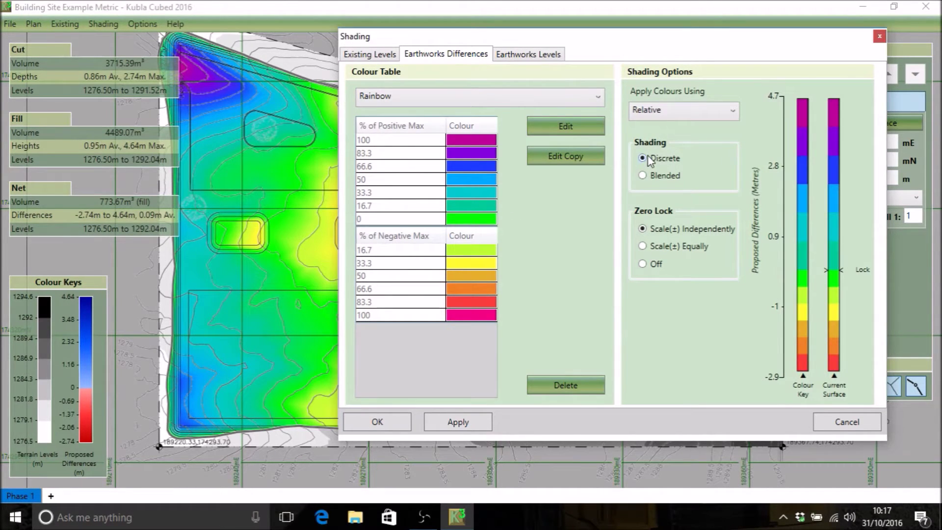
left_click(463, 421)
left_click(210, 267)
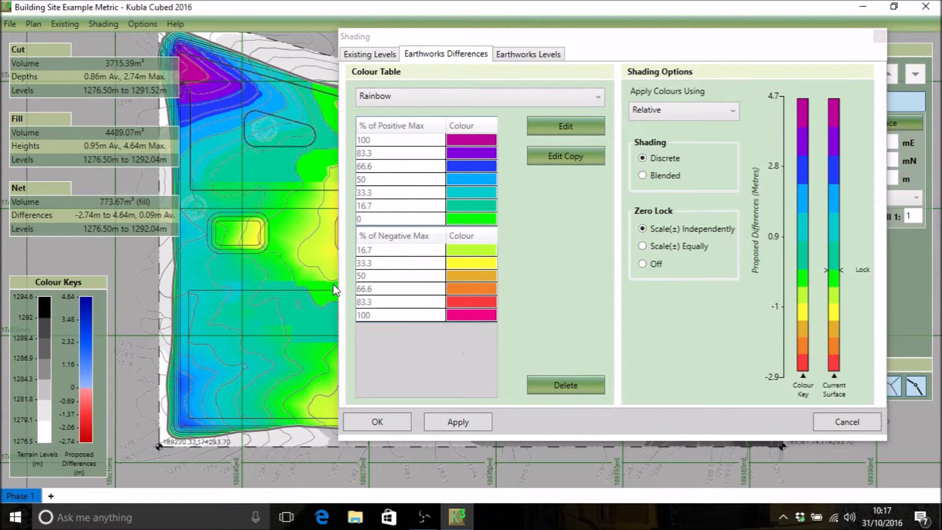
scroll(308, 291, "up", 1)
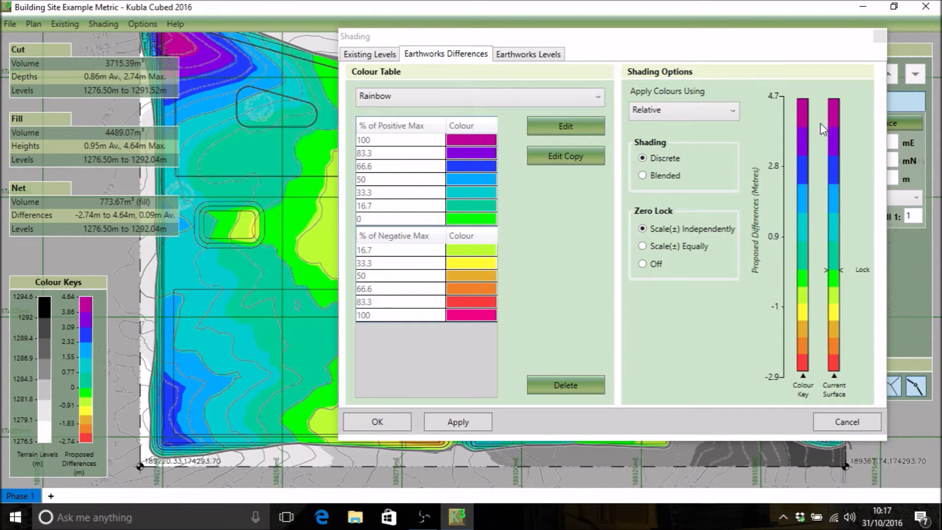
Apply Blended shading to the earthworks differences for comparison, and switch back to applied Discrete shading
left_click(643, 177)
left_click(470, 421)
left_click(284, 222)
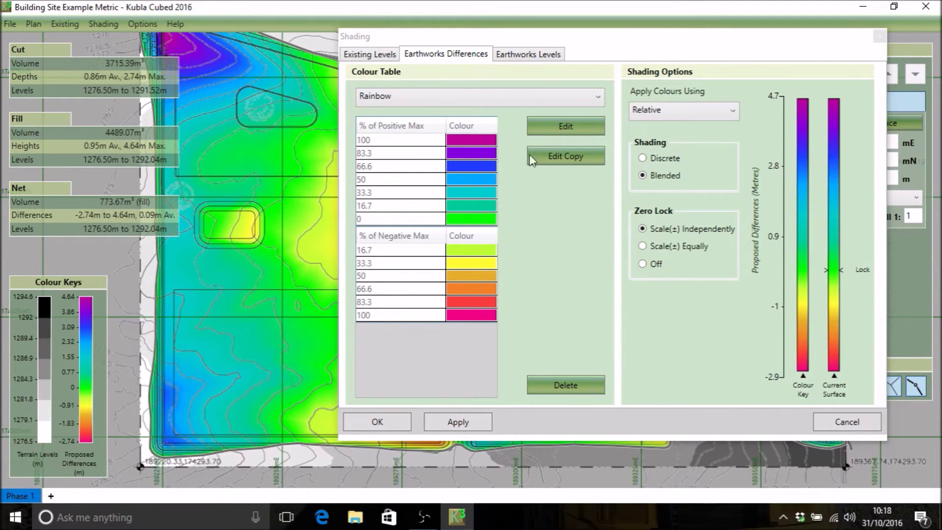
left_click(651, 159)
left_click(487, 418)
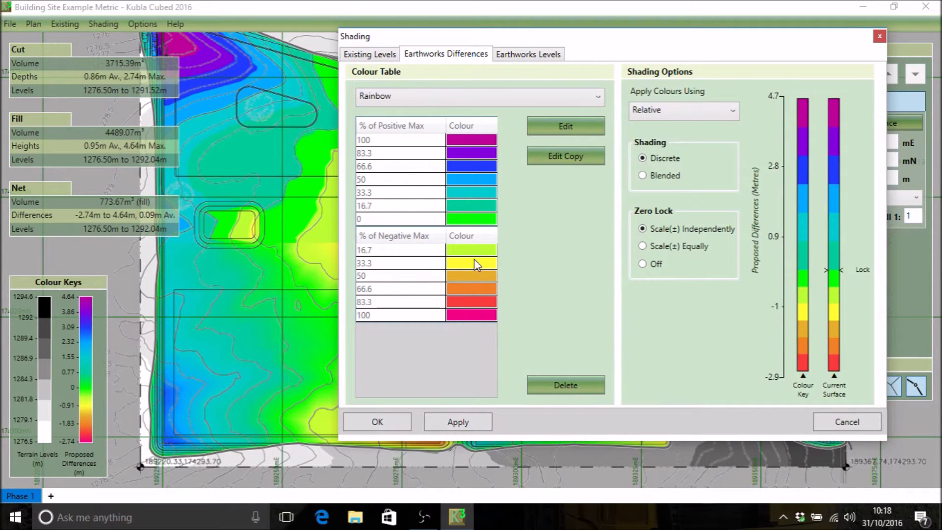
left_click(272, 277)
scroll(272, 277, "up", 1)
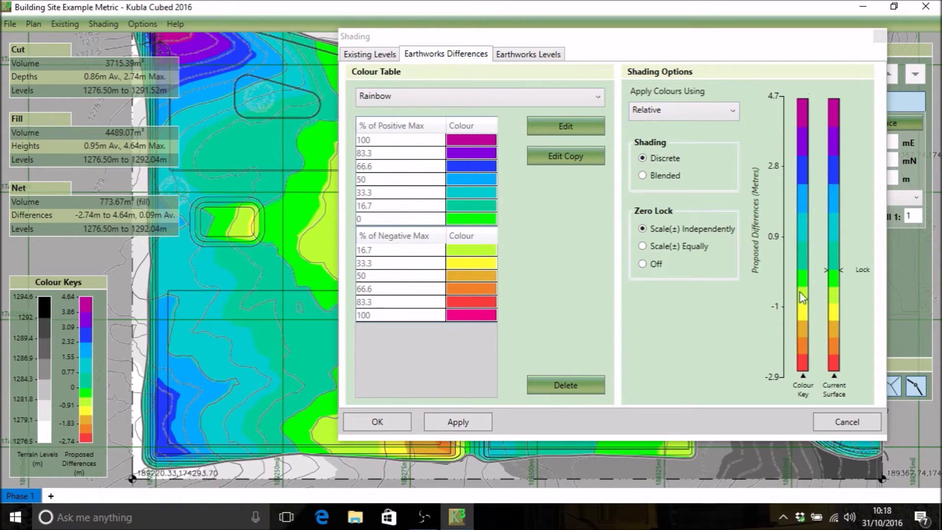
Preview the Rainbow colours assigned as Absolute values, and return the colour application to Relative
left_click(714, 112)
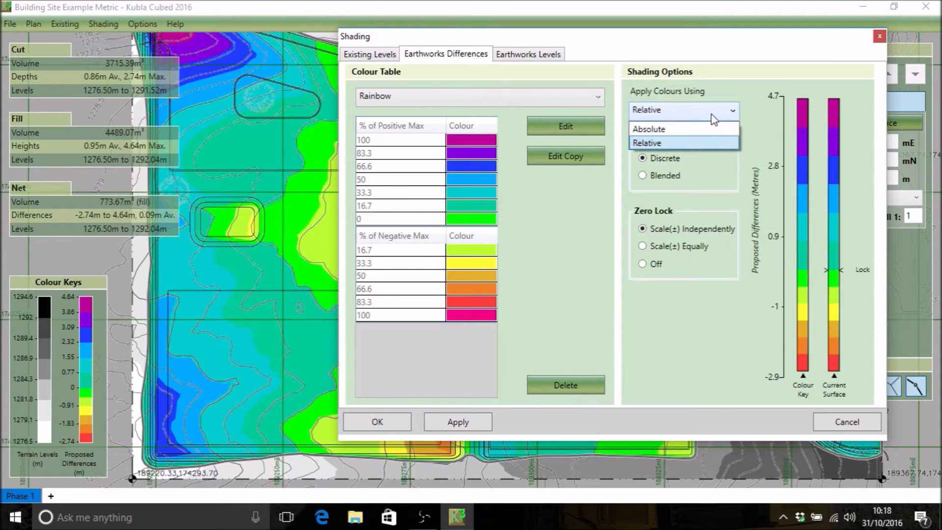
left_click(685, 129)
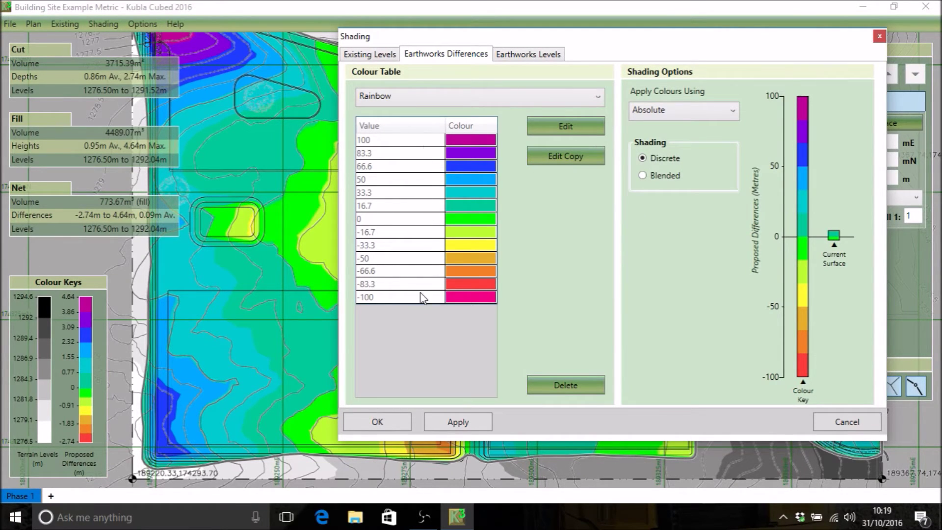
left_click(661, 114)
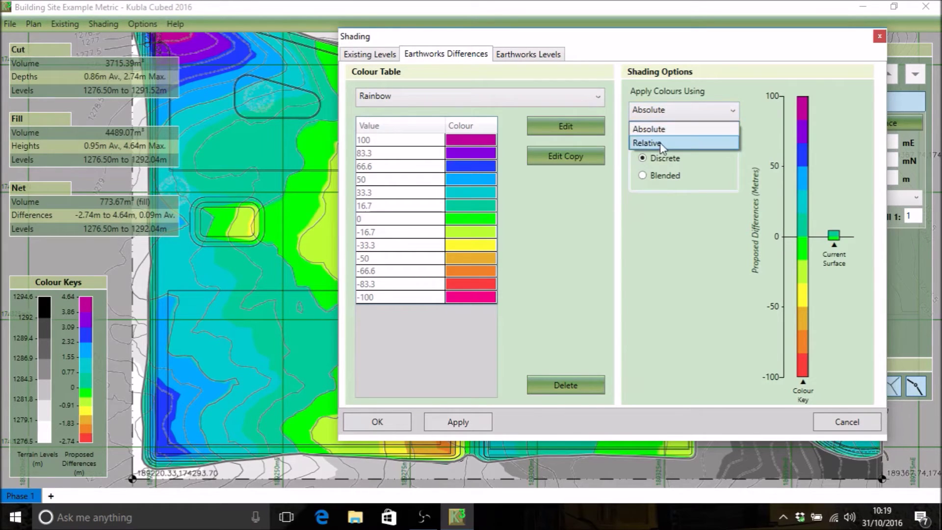
left_click(662, 144)
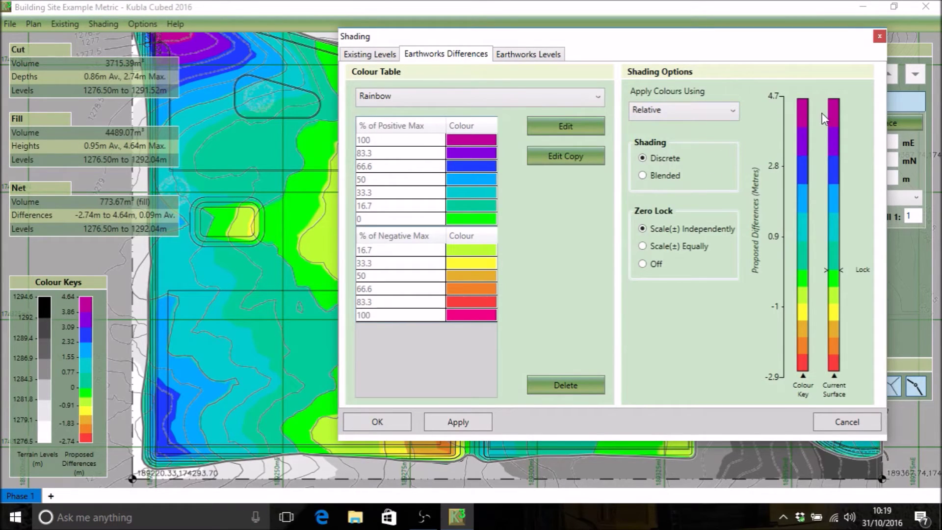
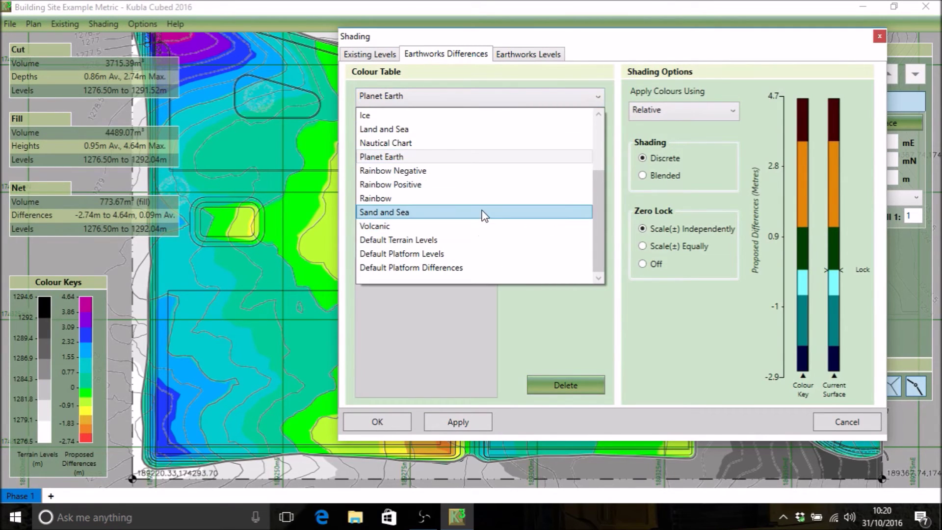
Preview the Sand and Sea colour table, and select Default Platform Differences instead
left_click(484, 212)
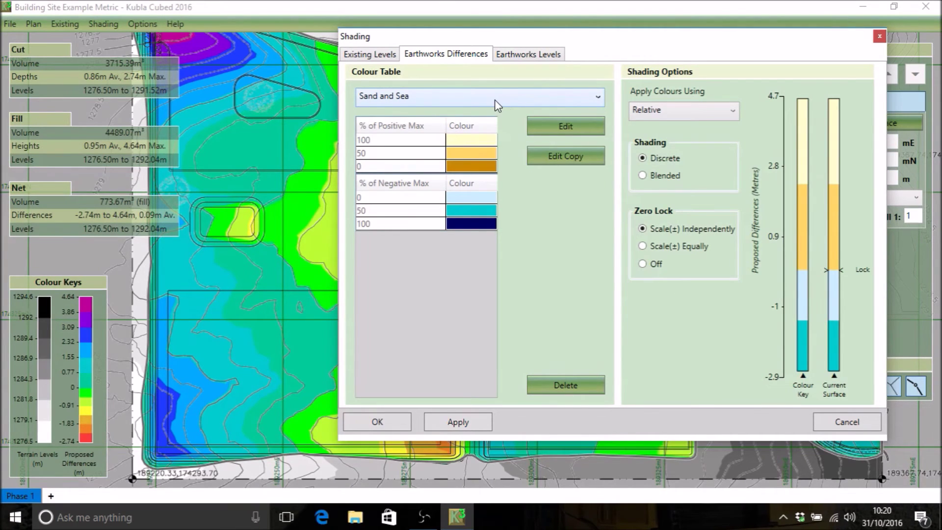
left_click(474, 98)
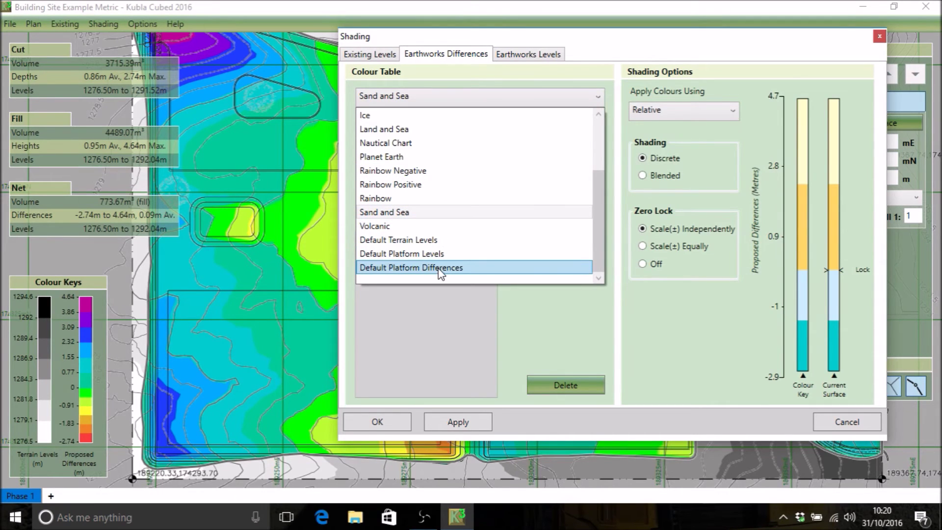
left_click(462, 272)
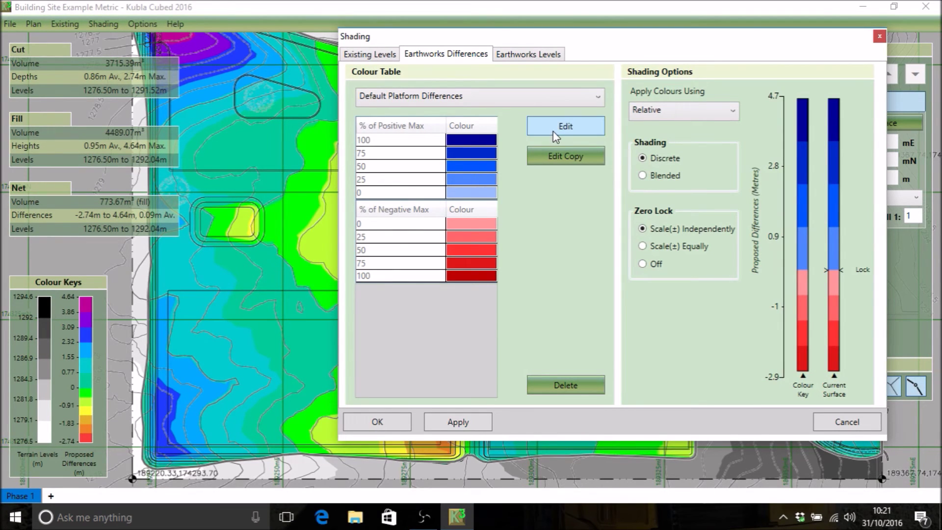
Create an editable copy of the Default Platform Differences colour table and name it "red green cut and fill"
left_click(556, 155)
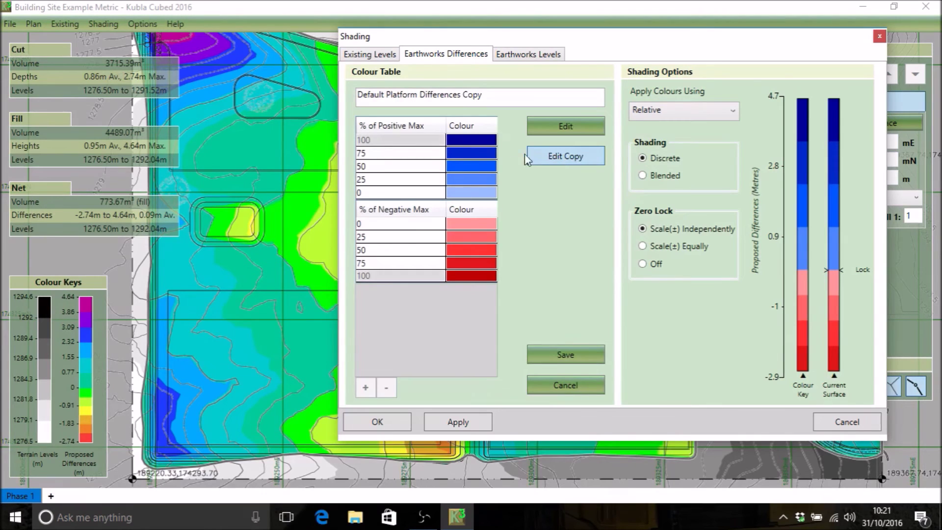
left_click_drag(485, 96, 334, 105)
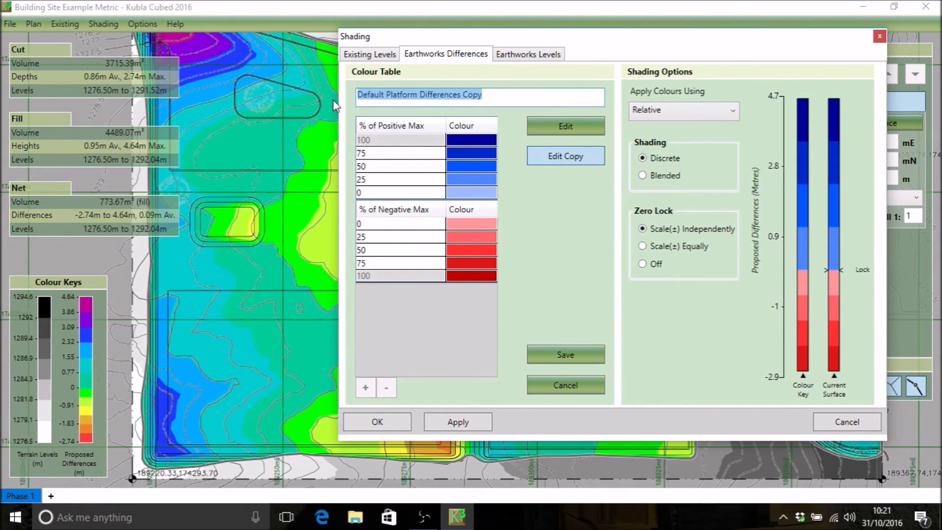
type("red g")
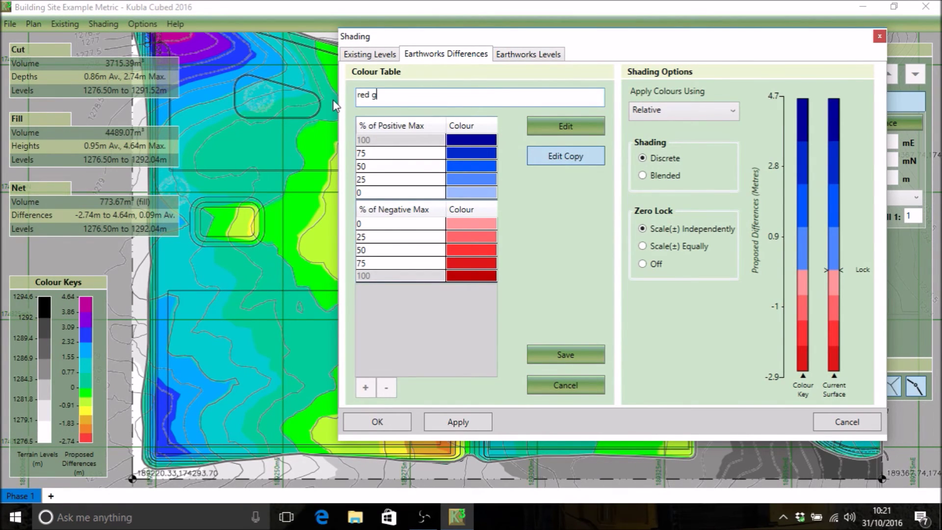
type("reen cut and fill")
Change the colour for 100% of the positive maximum to dark green
left_click(439, 154)
left_click(480, 142)
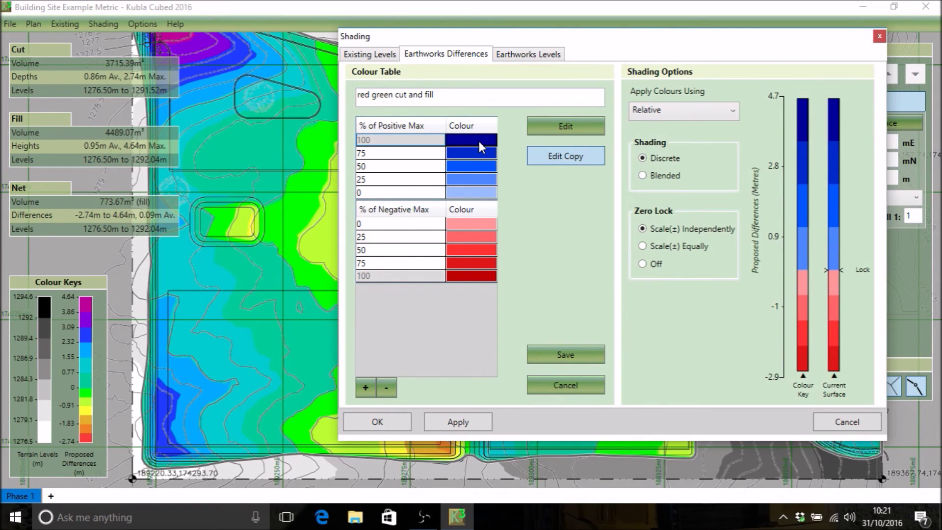
left_click(478, 142)
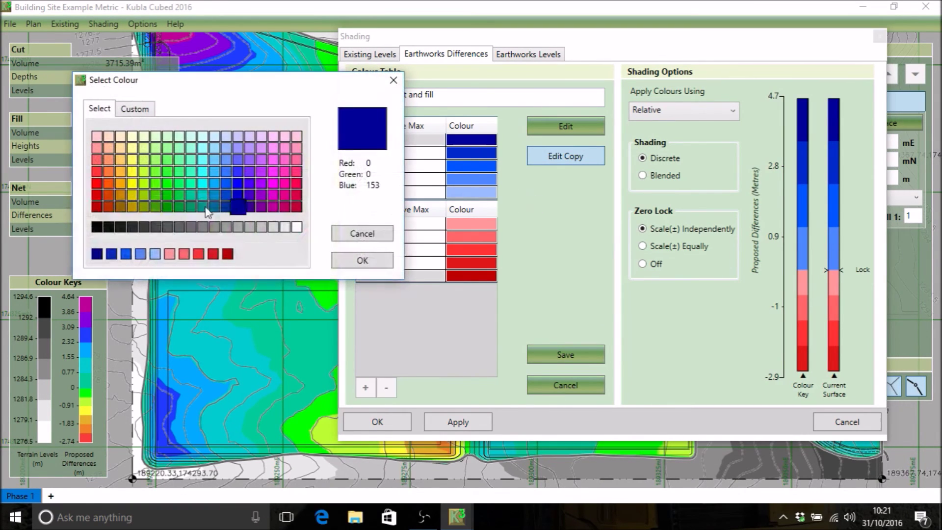
left_click(167, 207)
left_click(366, 260)
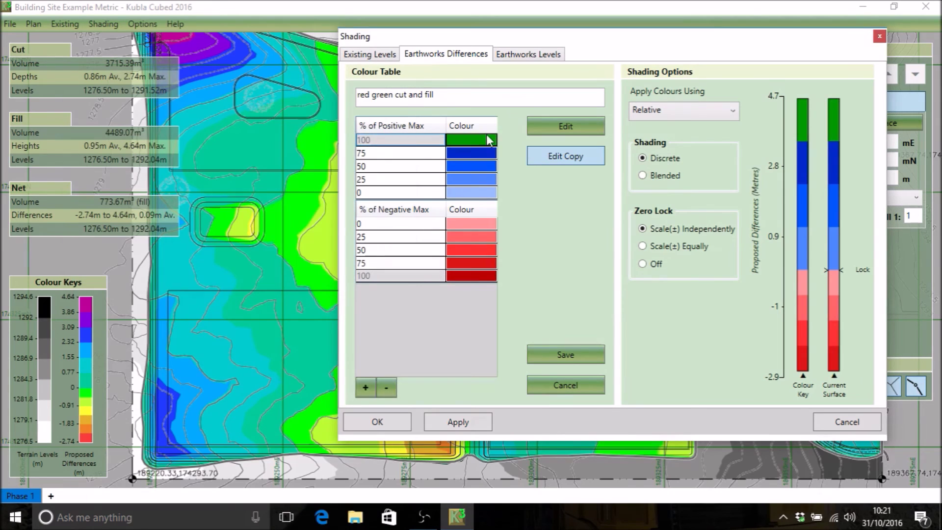
Change the colour for 75% of the positive maximum to bright green (red 0, green 255, blue 0)
left_click(480, 158)
left_click(480, 158)
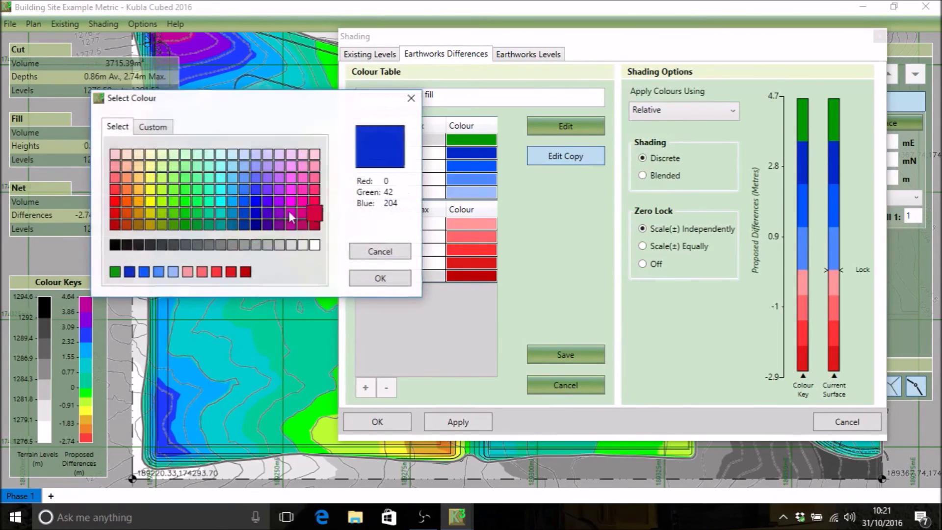
left_click(186, 199)
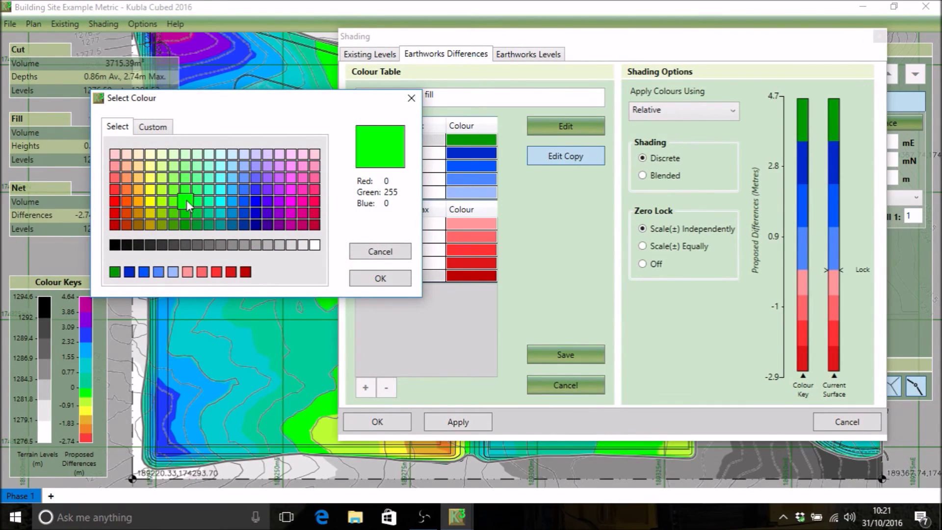
left_click(388, 279)
Change the colour for 50% of the positive maximum to dark green
left_click(470, 170)
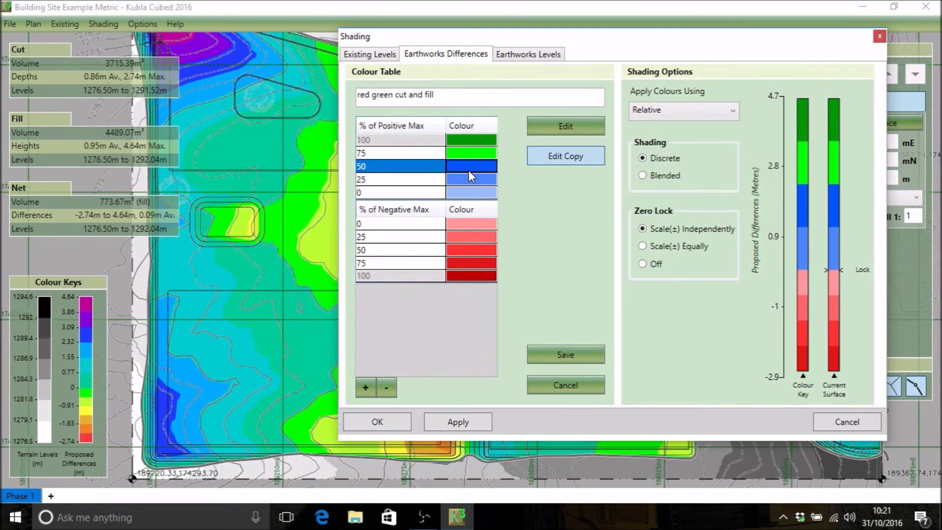
left_click(467, 172)
left_click(204, 241)
left_click(401, 296)
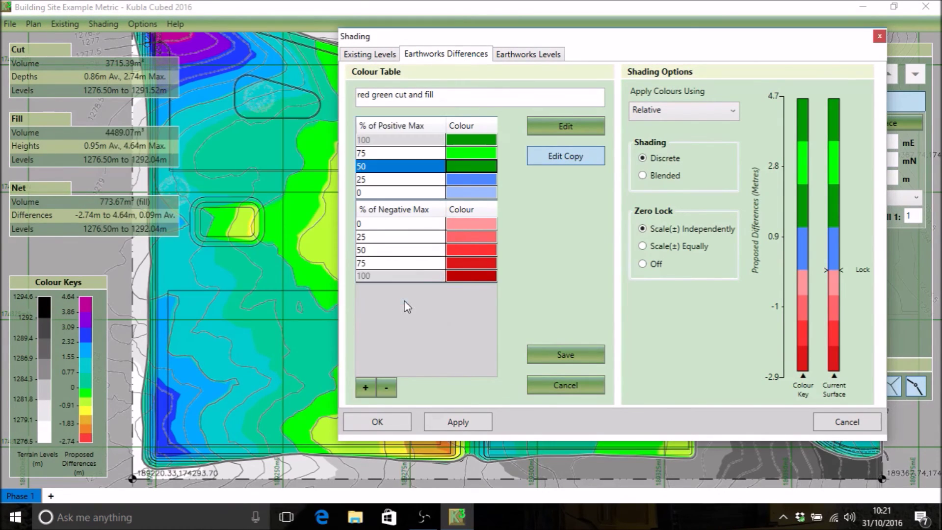
Change the colour for 50% of the positive maximum to light green (red 51, green 255, blue 119)
left_click(464, 169)
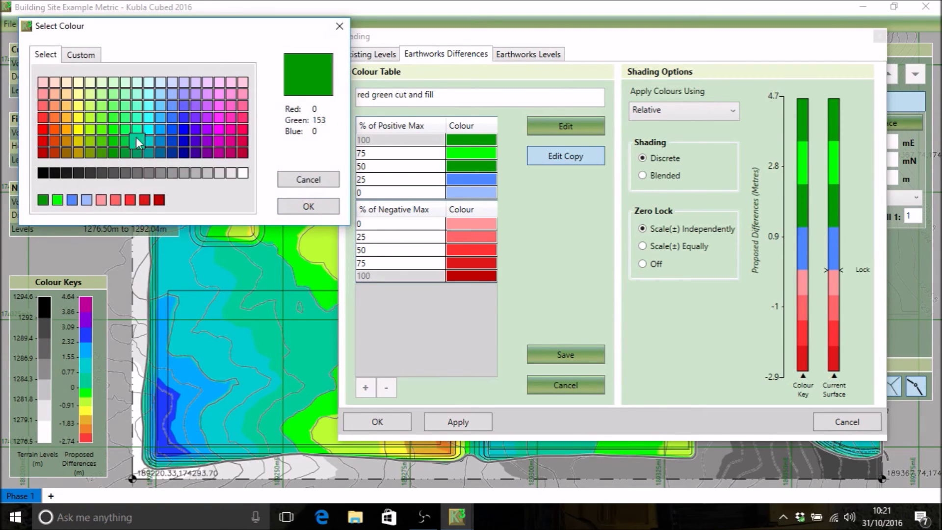
left_click(123, 120)
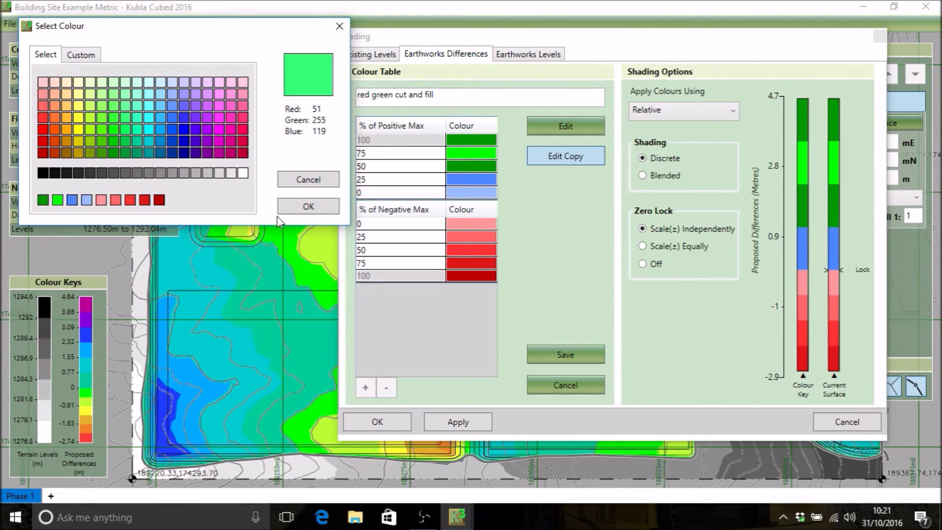
left_click(309, 206)
Change the colour for 25% of the positive maximum to light cyan (red 102, green 255, blue 255)
left_click(459, 186)
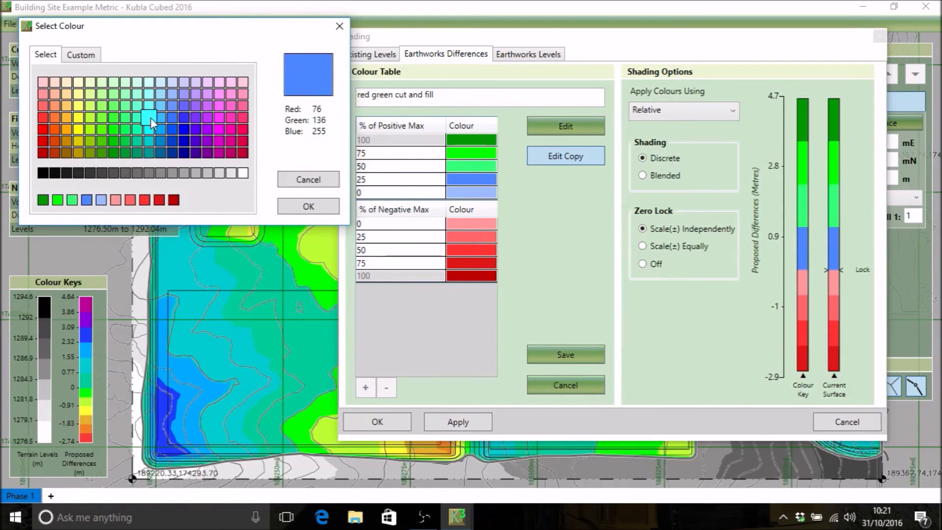
left_click(154, 103)
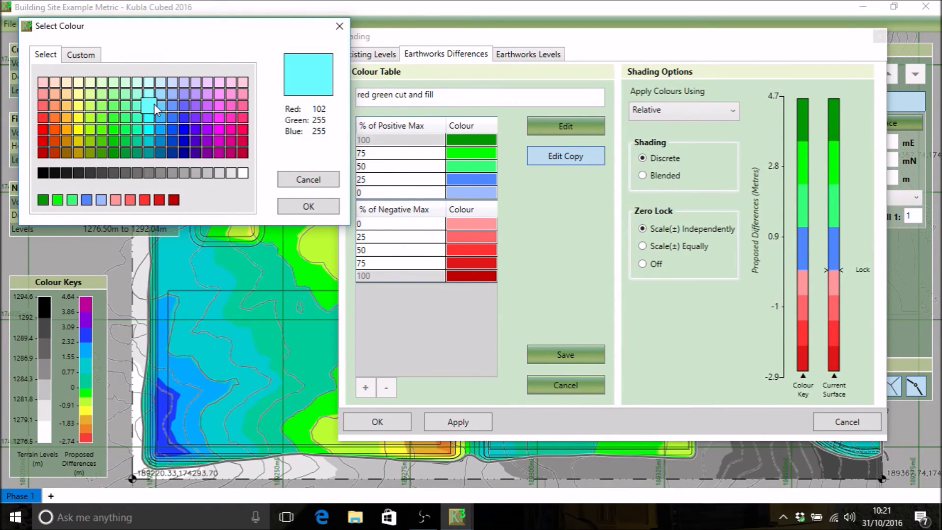
left_click(304, 206)
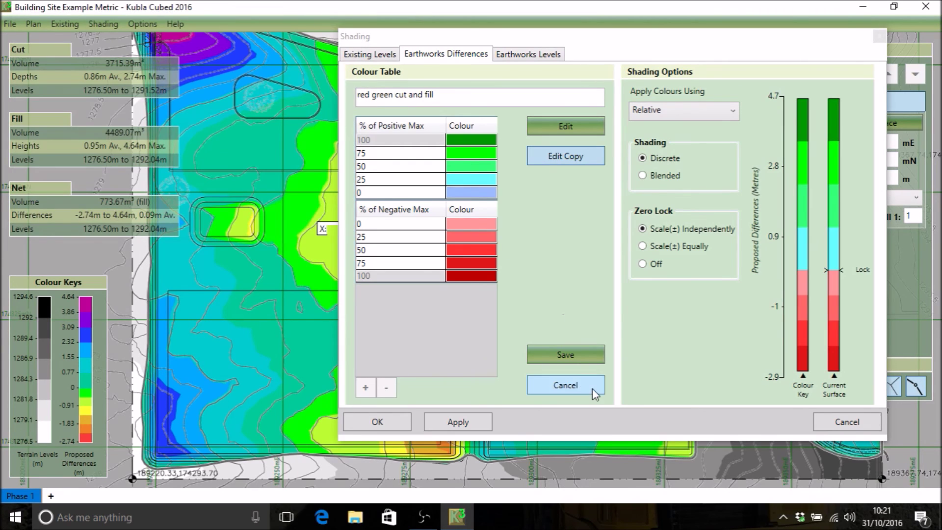
Save the "red green cut and fill" colour table and apply it to the earthworks differences shading on the plan
left_click(567, 356)
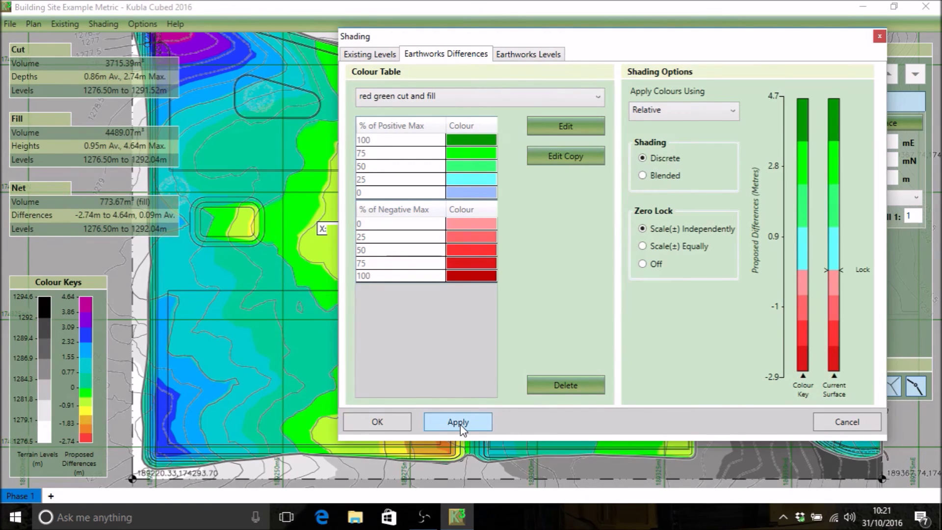
left_click(375, 424)
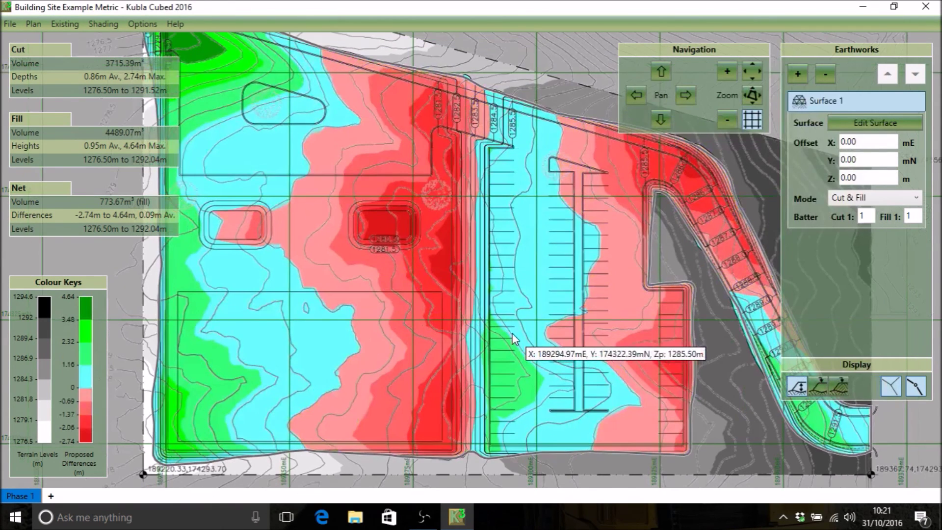
scroll(513, 339, "up", 1)
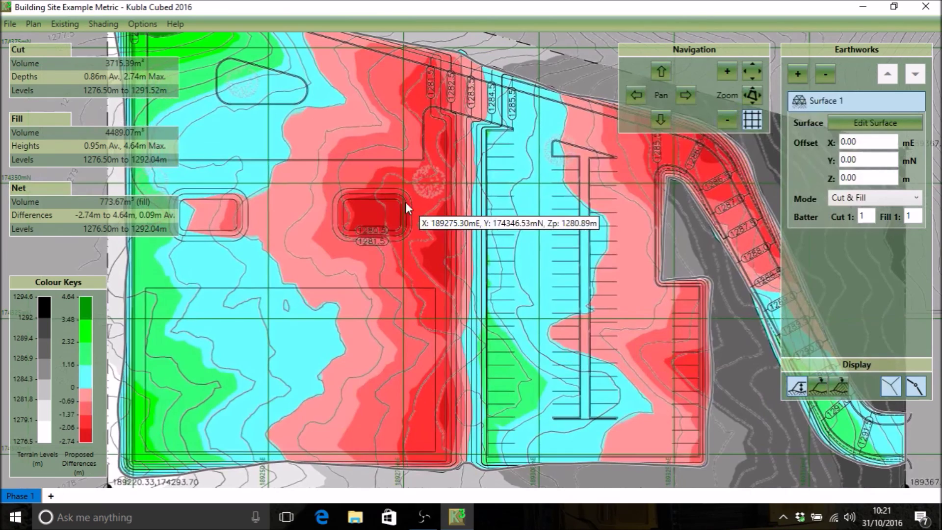
scroll(405, 202, "down", 1)
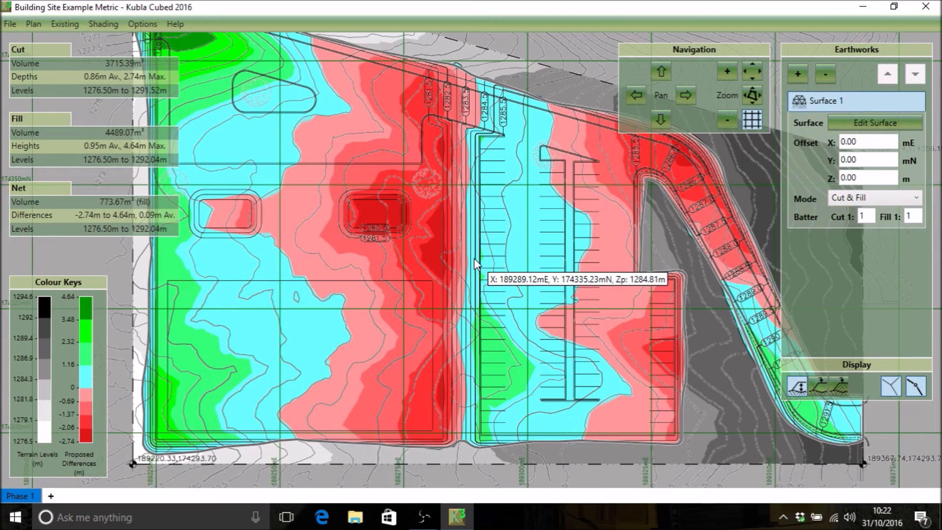
scroll(474, 258, "up", 2)
scroll(474, 258, "down", 1)
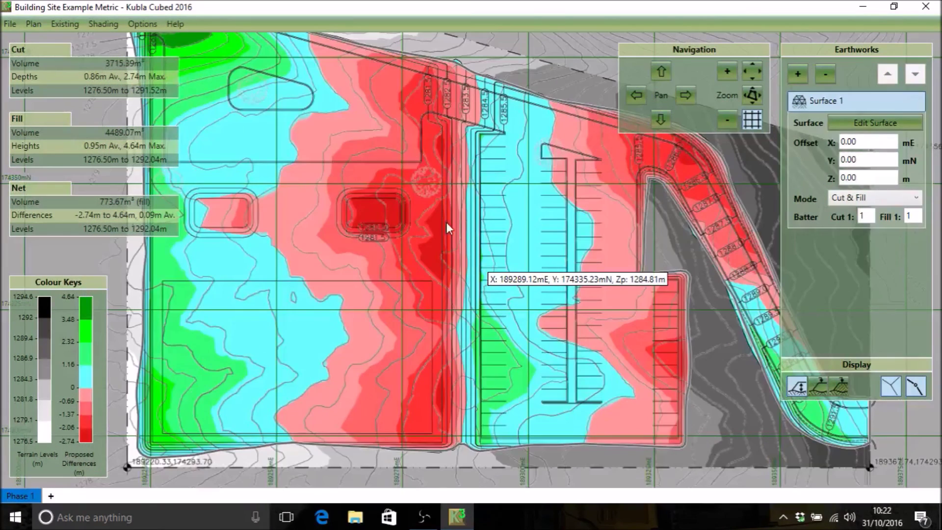